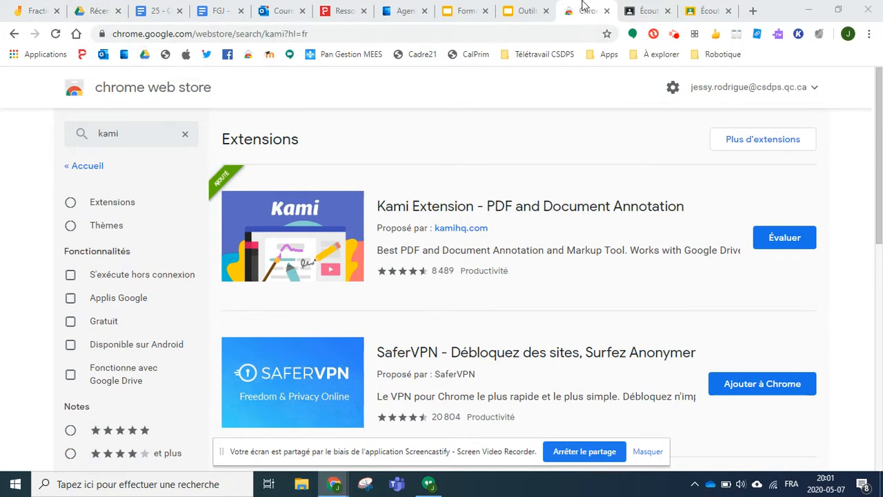
# Open the student's submitted PDF for the "Écoute d'une chanson" assignment in Google Classroom and open it with Kami for annotation.
pyautogui.click(642, 11)
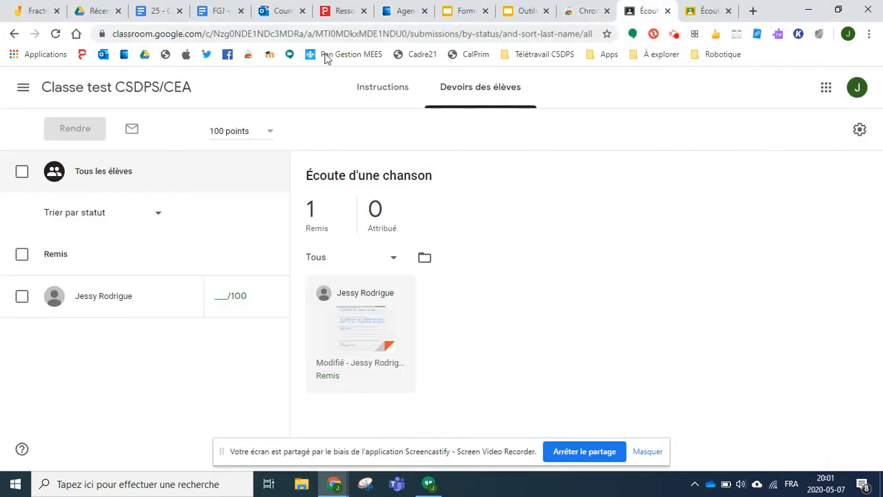
pyautogui.click(368, 336)
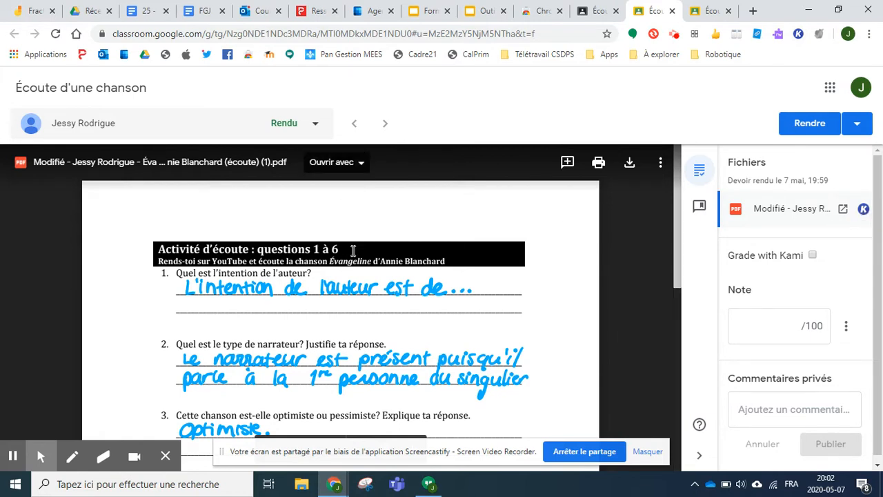
pyautogui.click(345, 163)
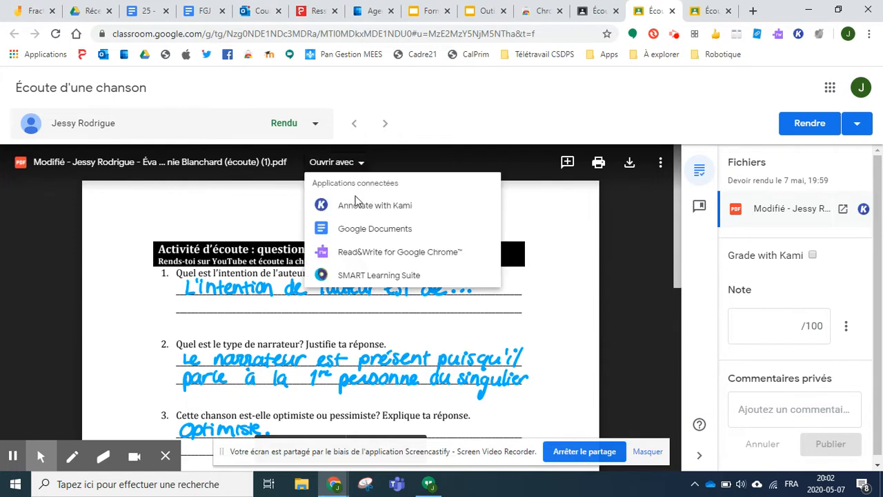
pyautogui.click(405, 207)
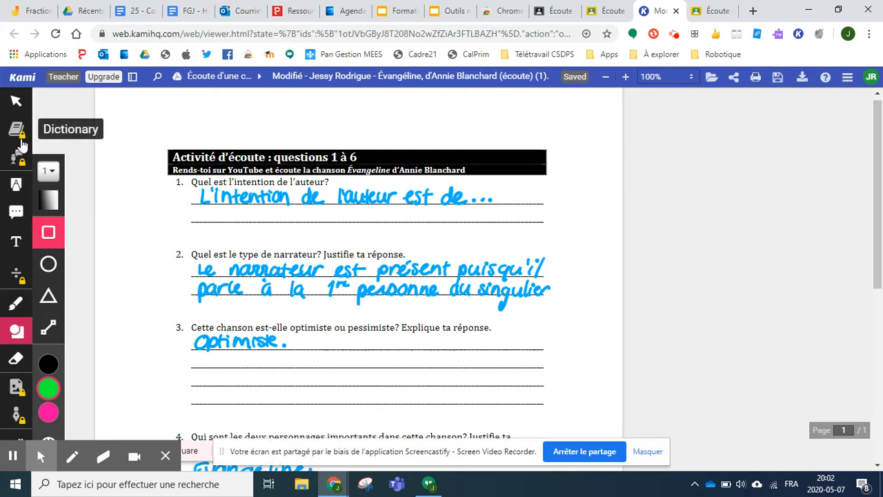
# Highlight the text of question 1 in green and cover question 2 with its handwritten answer with a green box highlight.
pyautogui.click(18, 189)
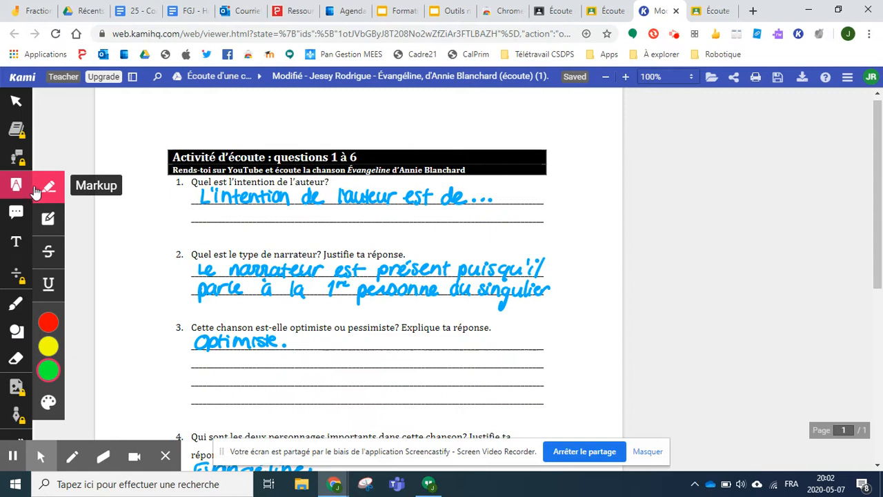
pyautogui.moveTo(58, 333)
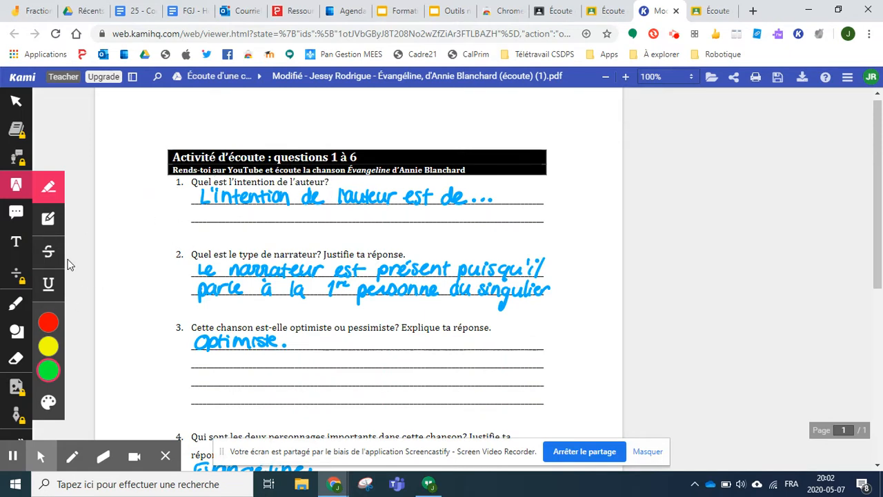
pyautogui.click(49, 347)
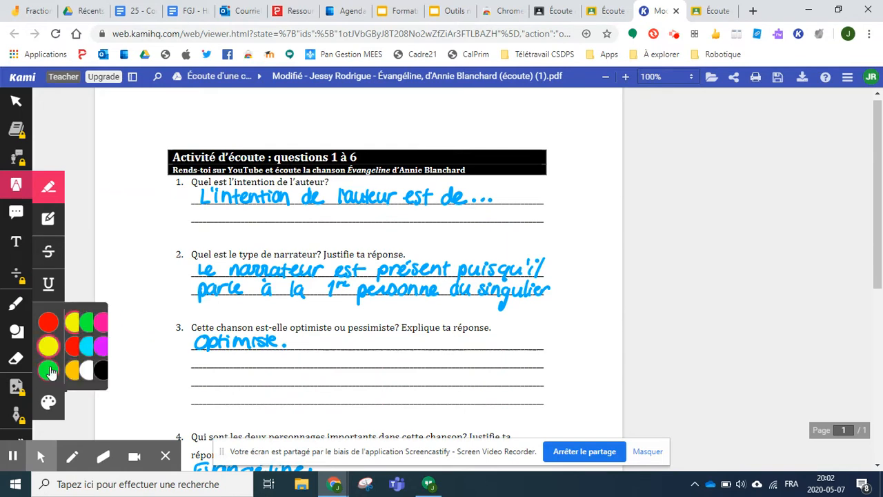
pyautogui.click(49, 373)
pyautogui.moveTo(168, 187); pyautogui.dragTo(332, 184)
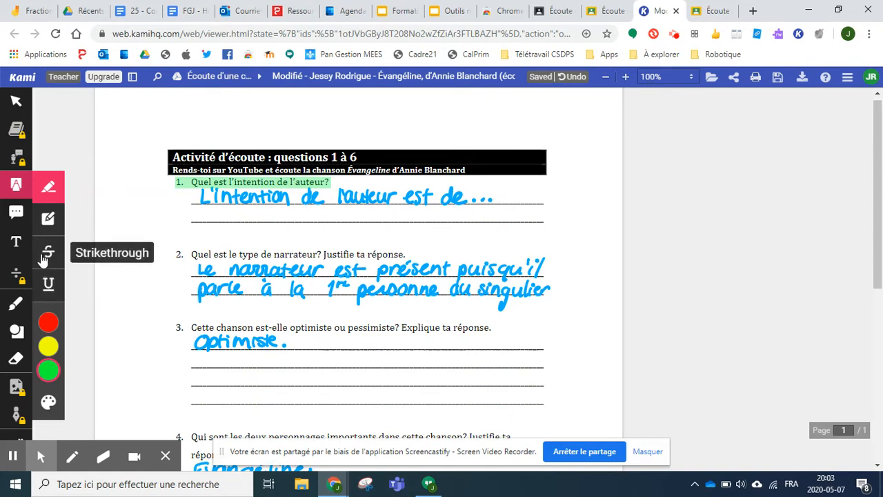
pyautogui.click(48, 218)
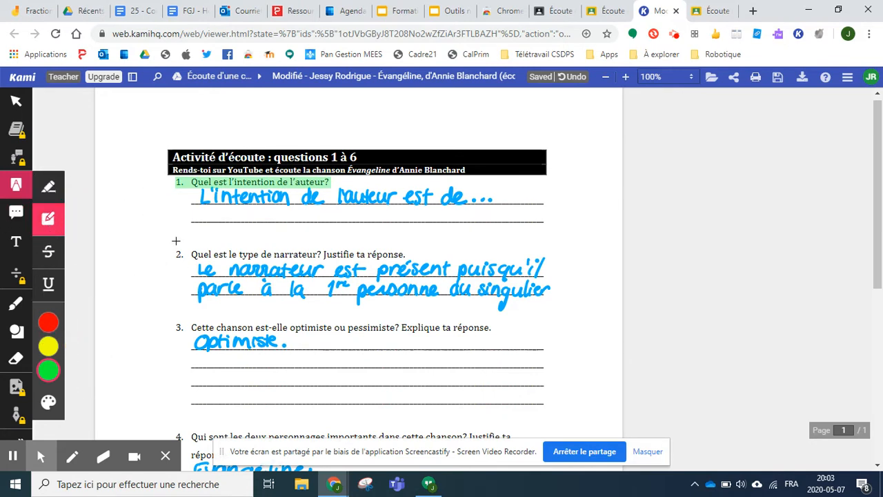
pyautogui.moveTo(160, 246)
pyautogui.mouseDown()
pyautogui.moveTo(325, 263)
pyautogui.moveTo(463, 309)
pyautogui.moveTo(464, 328)
pyautogui.moveTo(469, 252)
pyautogui.moveTo(574, 316)
pyautogui.mouseUp()
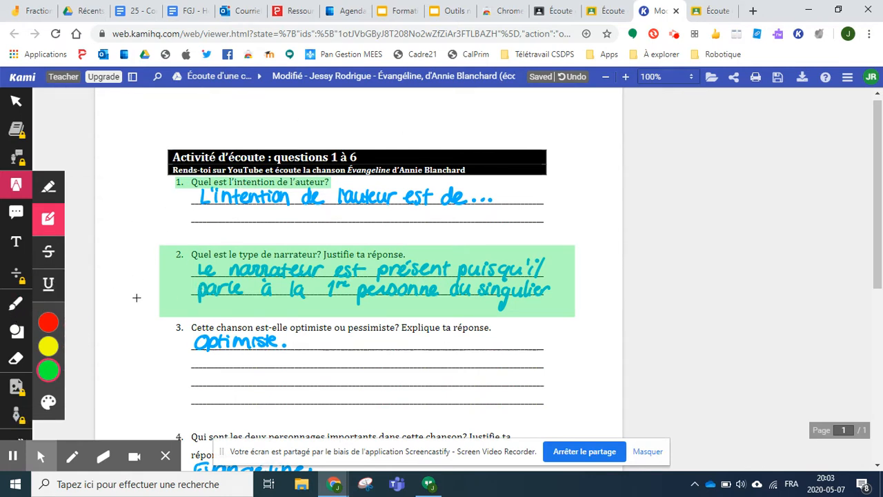
# Add a pink text comment beside the answer "Optimiste." reading "Relis bien ta question, elle est incomplète.".
pyautogui.click(16, 212)
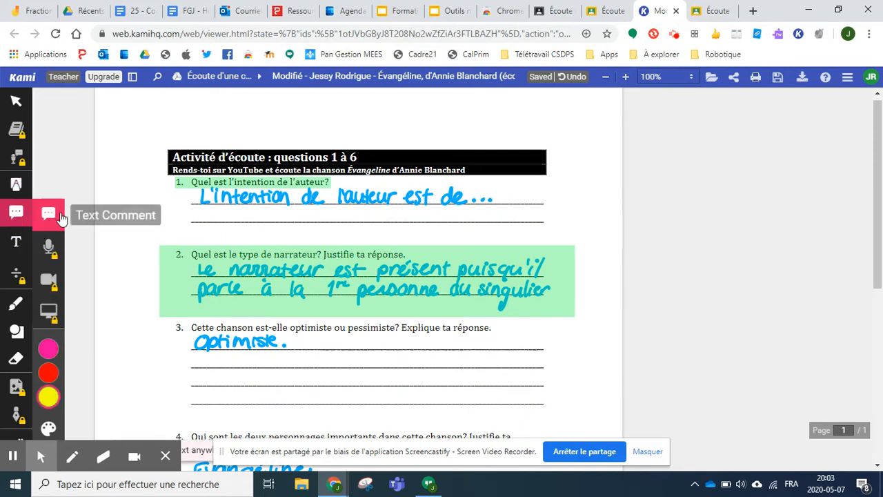
pyautogui.moveTo(51, 358)
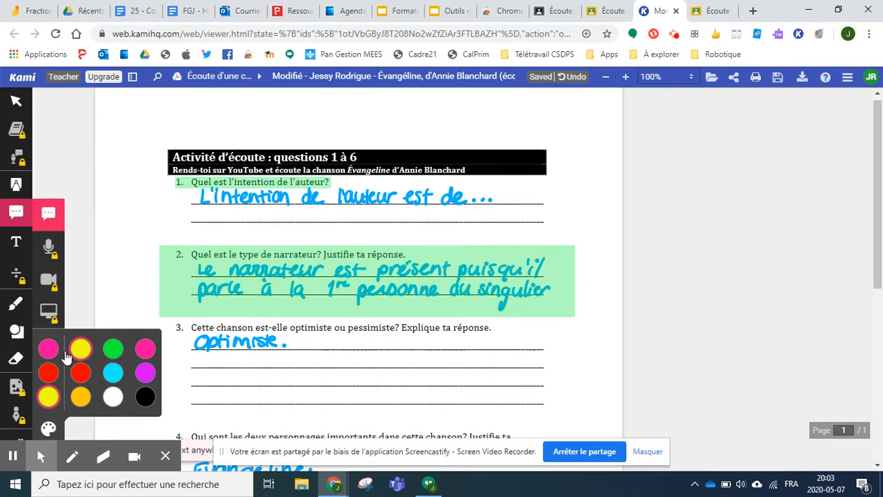
pyautogui.click(50, 356)
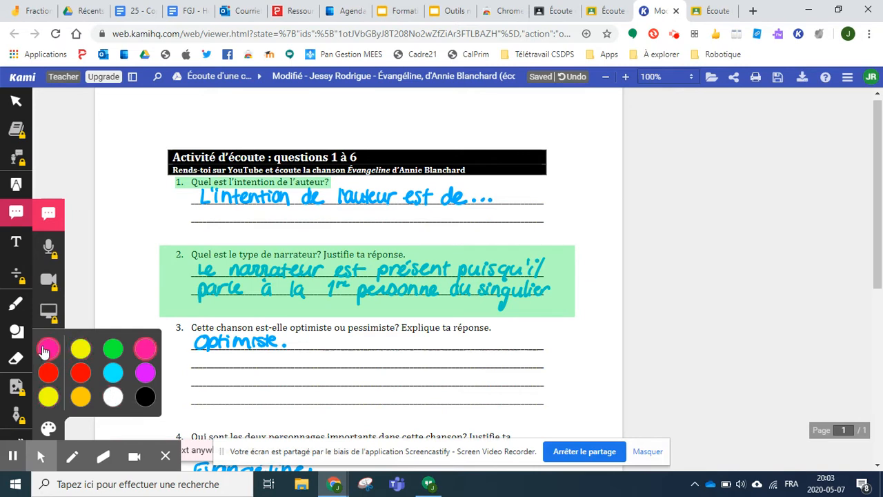
pyautogui.click(296, 340)
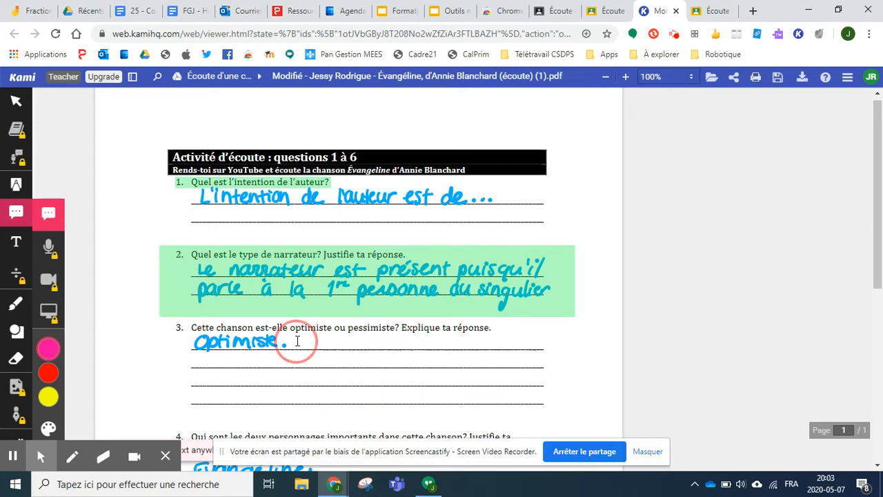
pyautogui.scroll(-2, 298, 341)
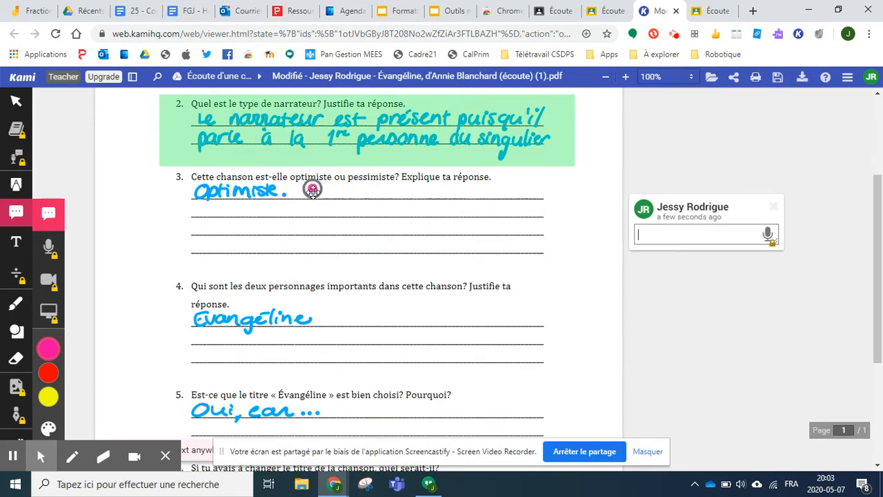
pyautogui.moveTo(303, 197); pyautogui.dragTo(304, 194)
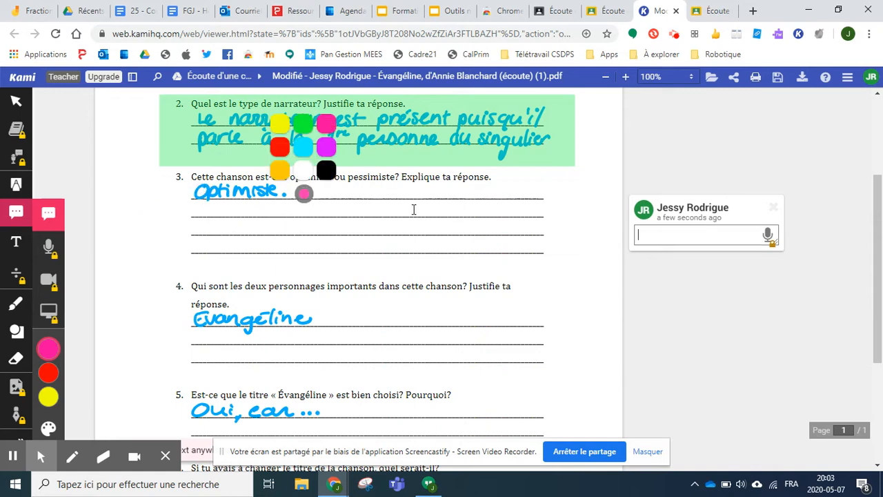
pyautogui.click(681, 242)
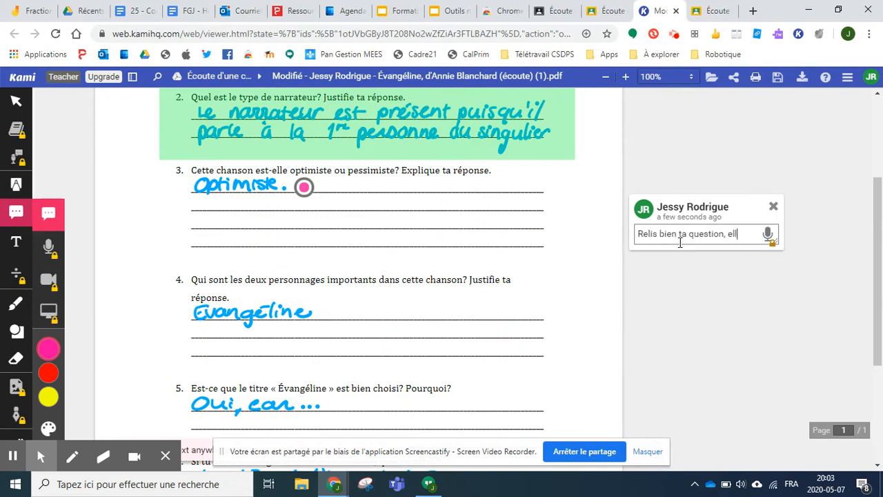
pyautogui.write('Relis bien ta question, elle est incomplète.')
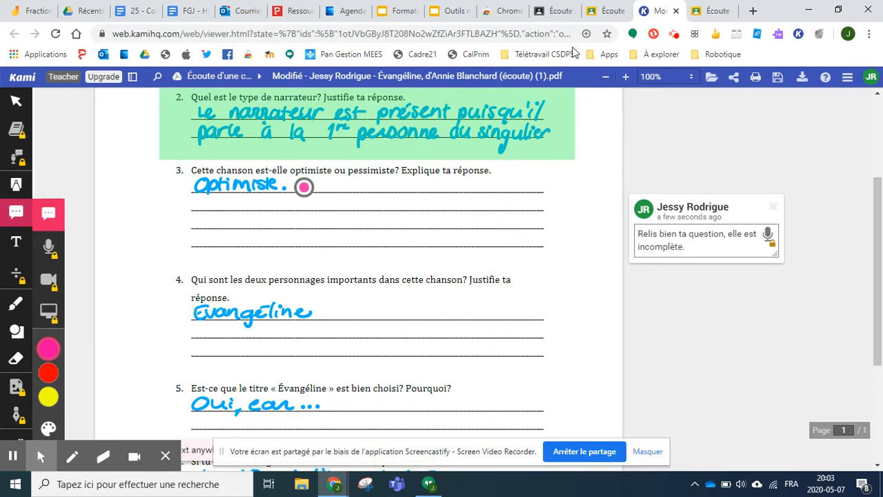
pyautogui.click(376, 207)
pyautogui.click(303, 187)
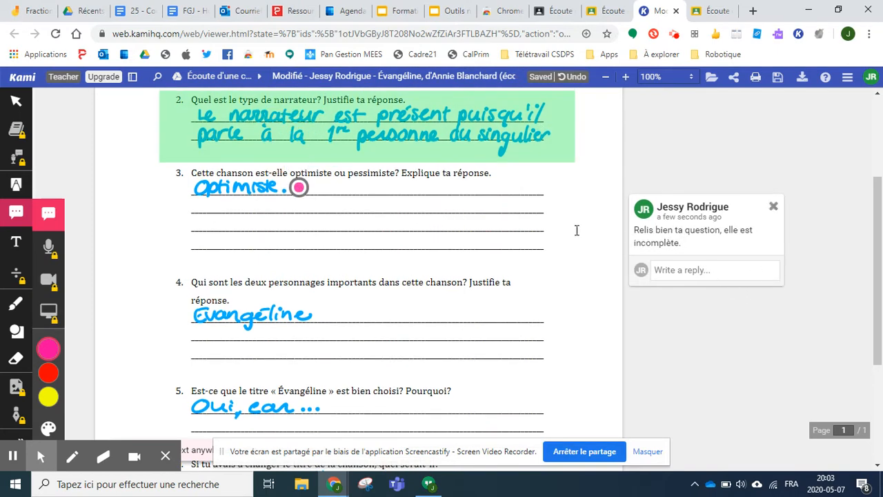
# Insert the red 24px text "Explique ta réponse" on the line beneath the answer to question 3.
pyautogui.moveTo(50, 365)
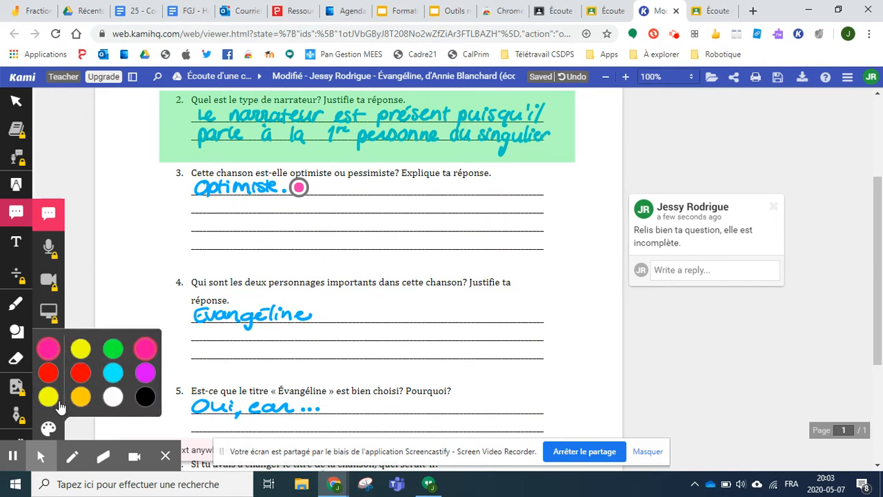
pyautogui.click(15, 248)
pyautogui.click(48, 243)
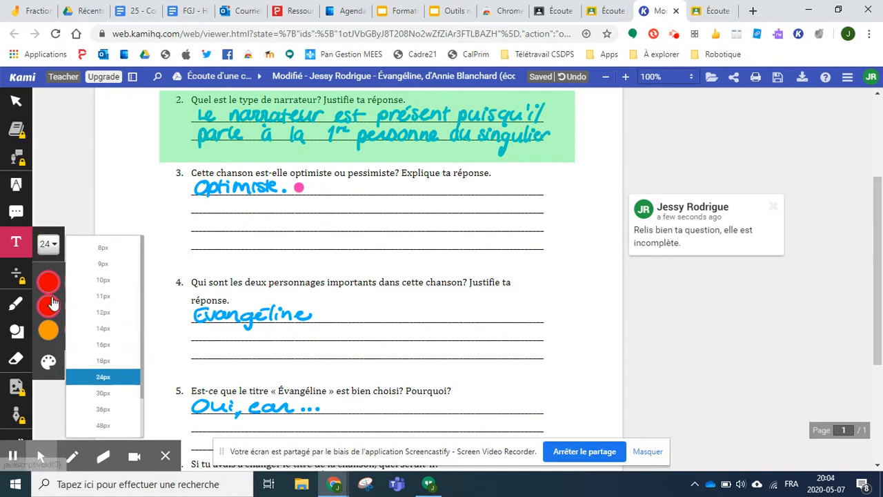
pyautogui.click(207, 204)
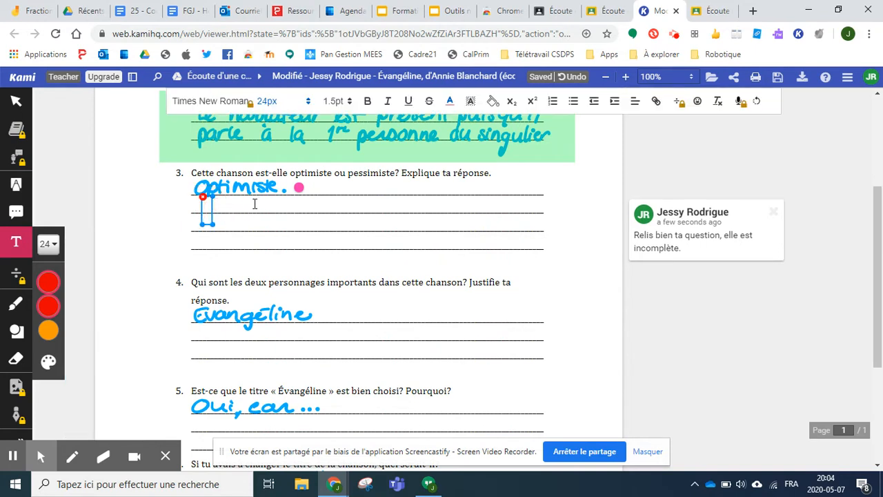
pyautogui.write('Explique ta réponse')
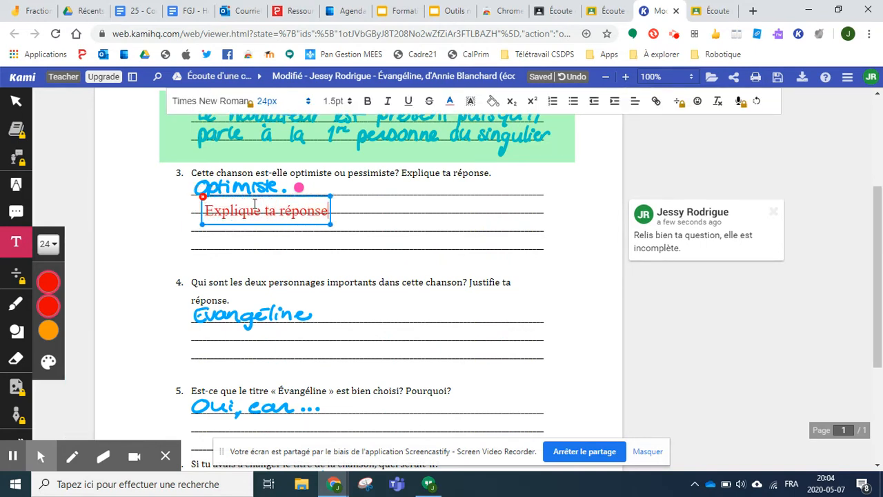
pyautogui.moveTo(333, 193)
pyautogui.mouseDown()
pyautogui.moveTo(402, 157)
pyautogui.moveTo(319, 191)
pyautogui.moveTo(479, 192)
pyautogui.moveTo(324, 183)
pyautogui.moveTo(335, 188)
pyautogui.mouseUp()
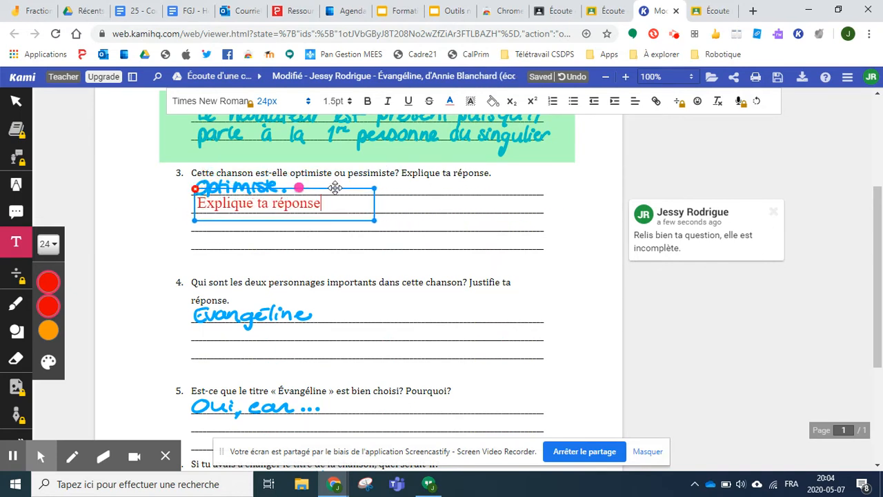
# Draw a green freehand line of thickness 4 in the margin beside questions 3 and 4, and erase it.
pyautogui.click(16, 307)
pyautogui.click(52, 366)
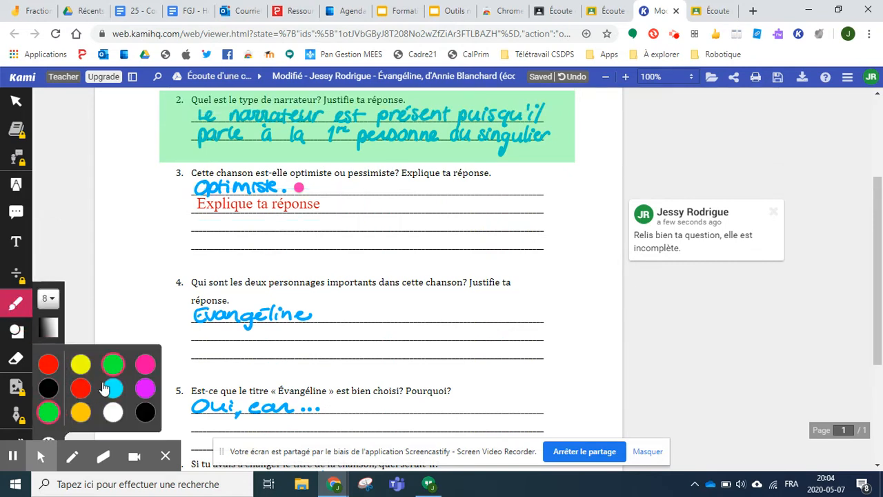
pyautogui.click(48, 298)
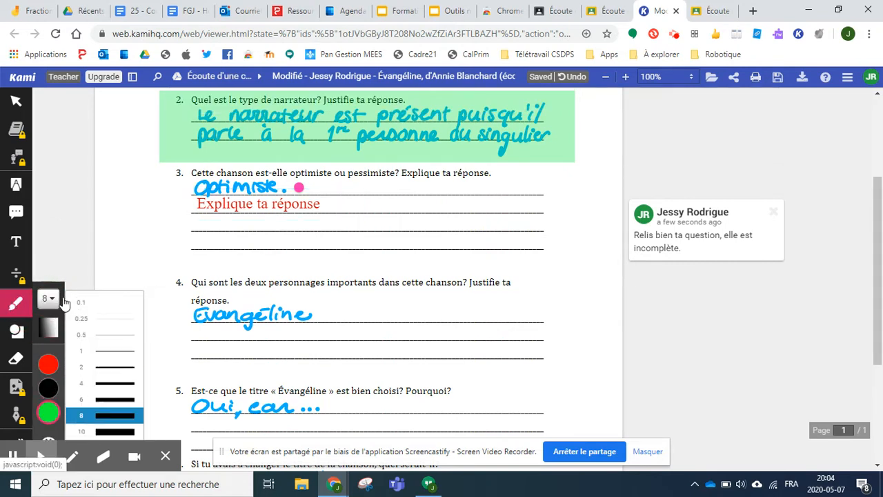
pyautogui.click(114, 384)
pyautogui.moveTo(152, 174)
pyautogui.mouseDown()
pyautogui.moveTo(136, 295)
pyautogui.moveTo(140, 334)
pyautogui.mouseUp()
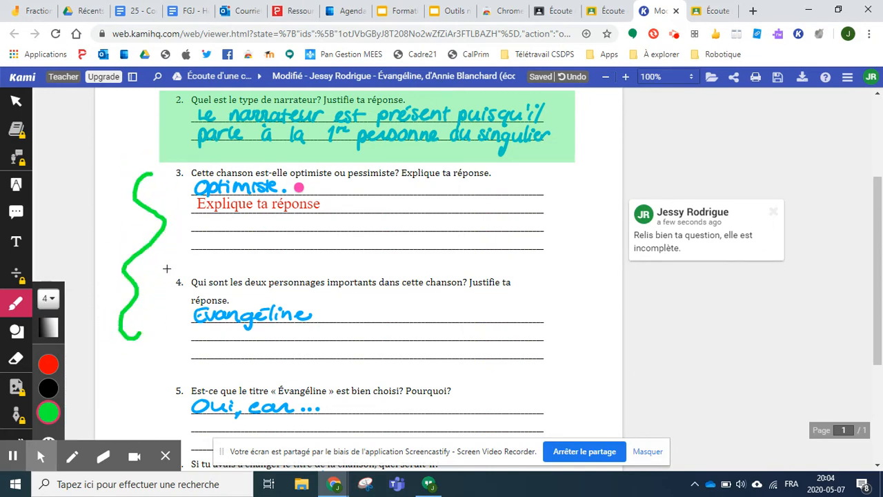
pyautogui.click(16, 358)
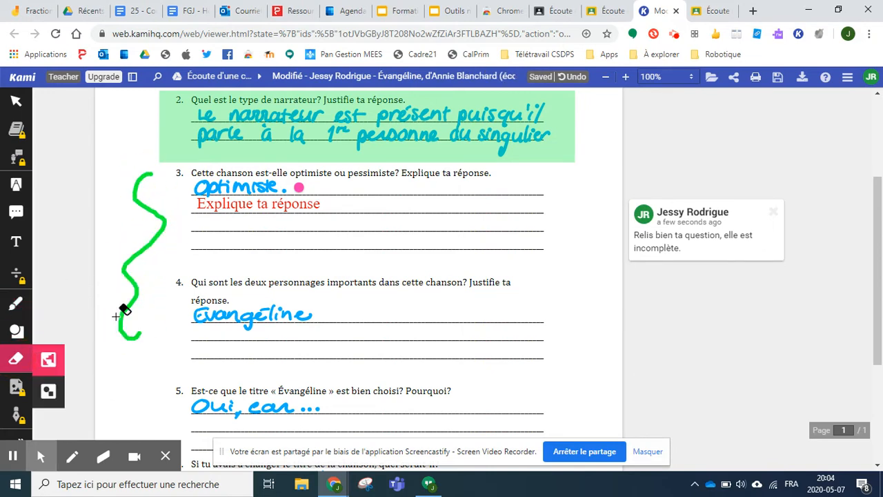
pyautogui.click(121, 331)
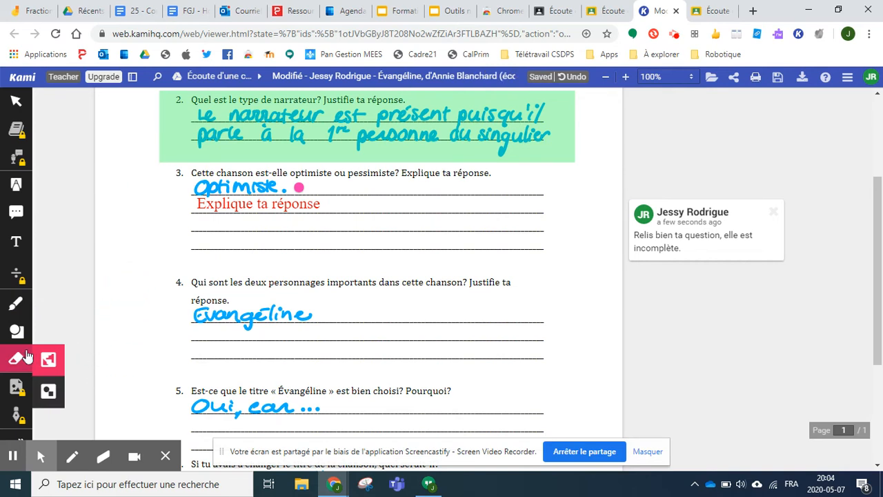
# Draw another green freehand line in the margin beside questions 3 and 4, and undo it.
pyautogui.click(16, 303)
pyautogui.moveTo(124, 191); pyautogui.dragTo(126, 327)
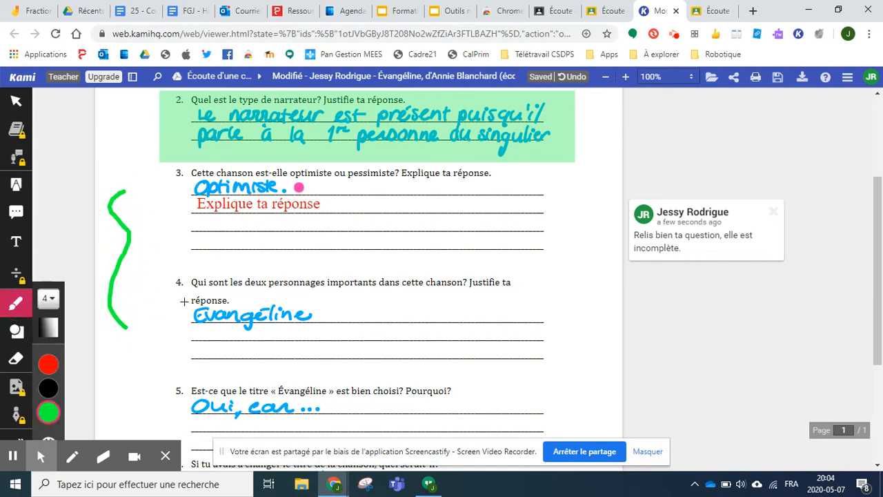
pyautogui.click(574, 77)
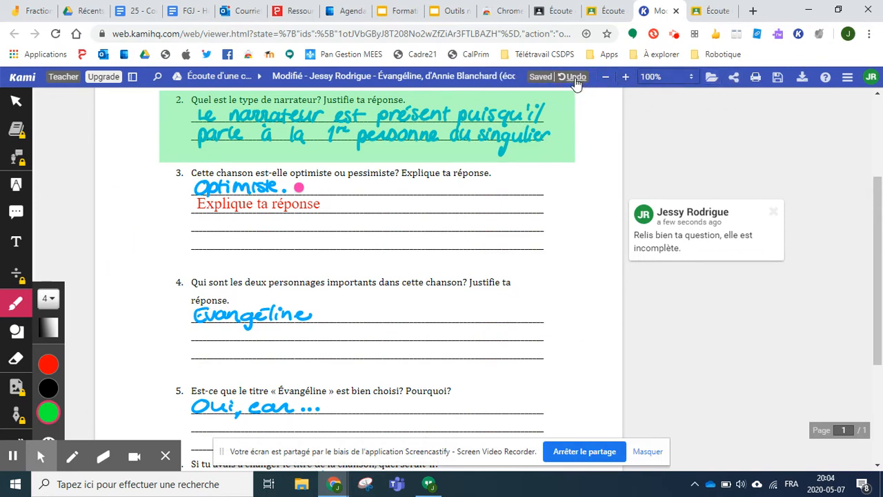
# Draw a red rectangle of thickness 4 around the answer area of question 4, "Évangéline" and its blank lines.
pyautogui.click(15, 337)
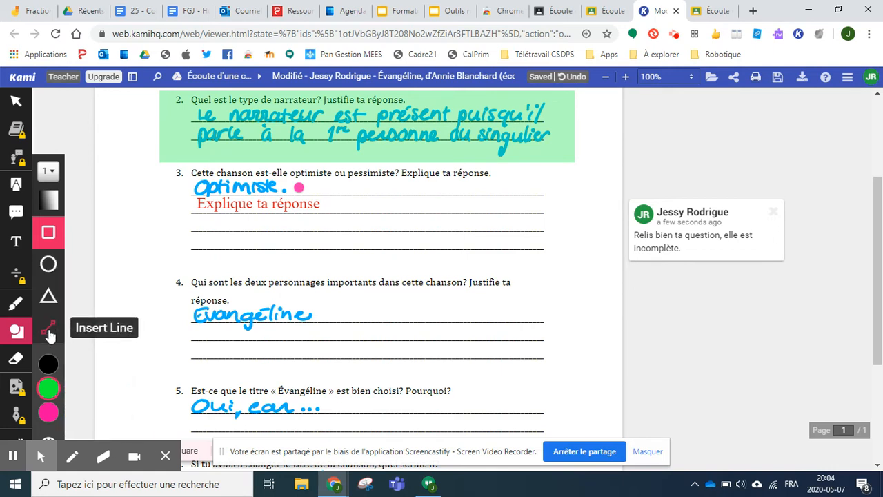
pyautogui.moveTo(46, 411)
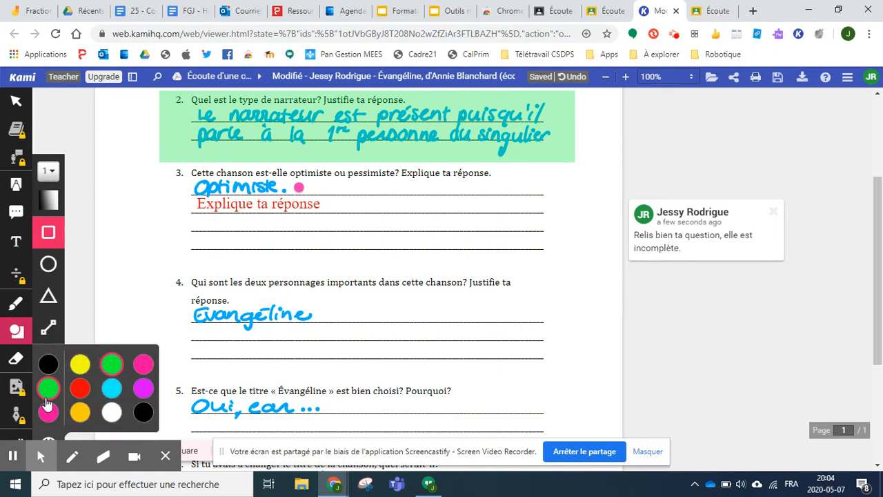
pyautogui.click(80, 388)
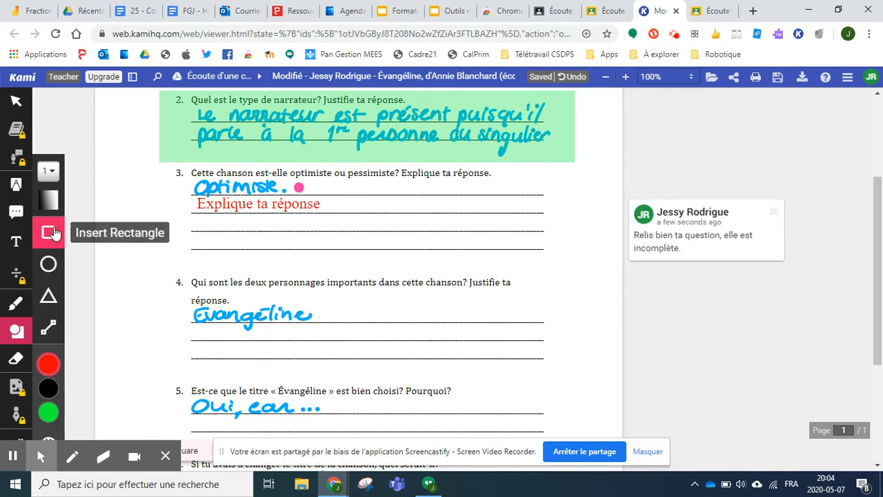
pyautogui.click(49, 170)
pyautogui.click(92, 276)
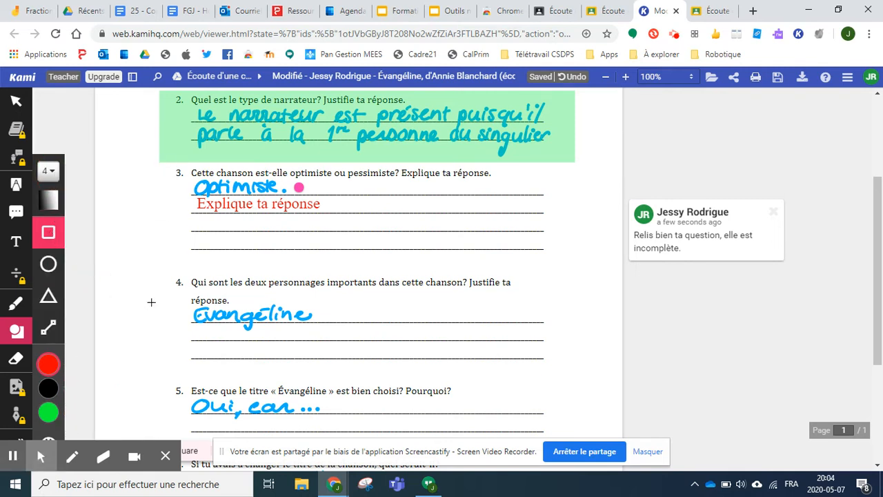
pyautogui.moveTo(161, 290)
pyautogui.mouseDown()
pyautogui.moveTo(176, 324)
pyautogui.moveTo(572, 378)
pyautogui.mouseUp()
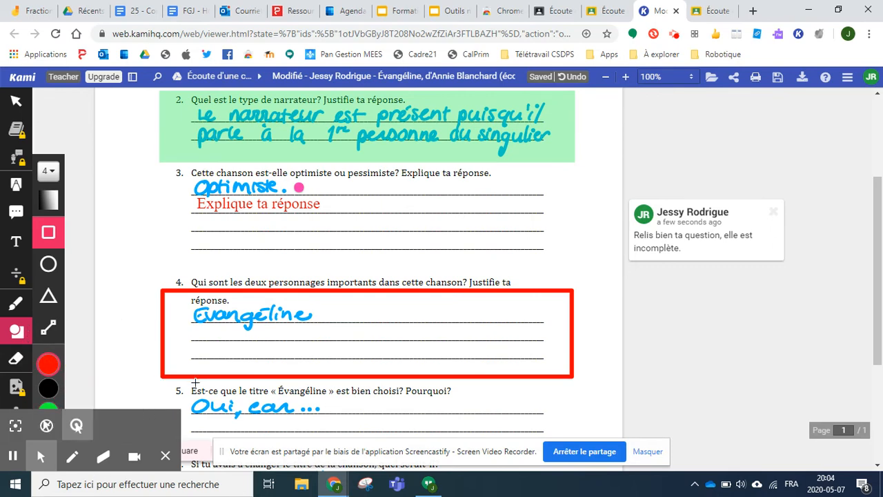
# Upload the annotated document for sharing and copy its sharing link.
pyautogui.scroll(3, 409, 217)
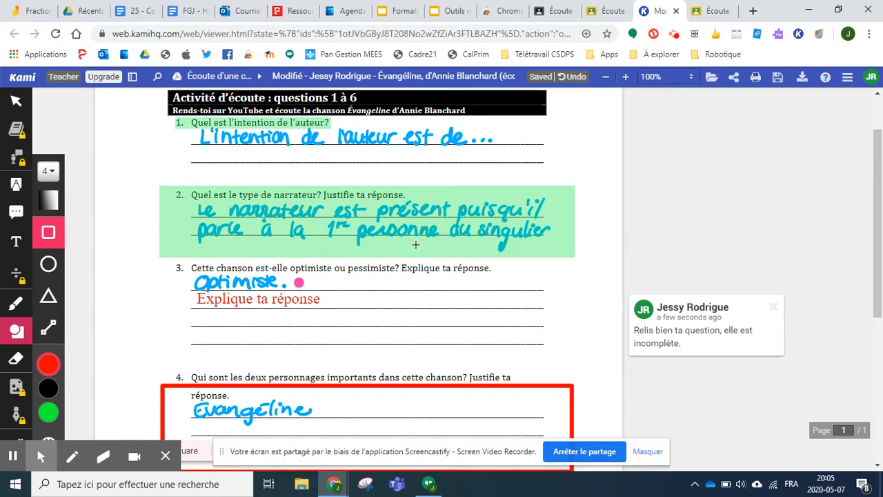
pyautogui.click(733, 84)
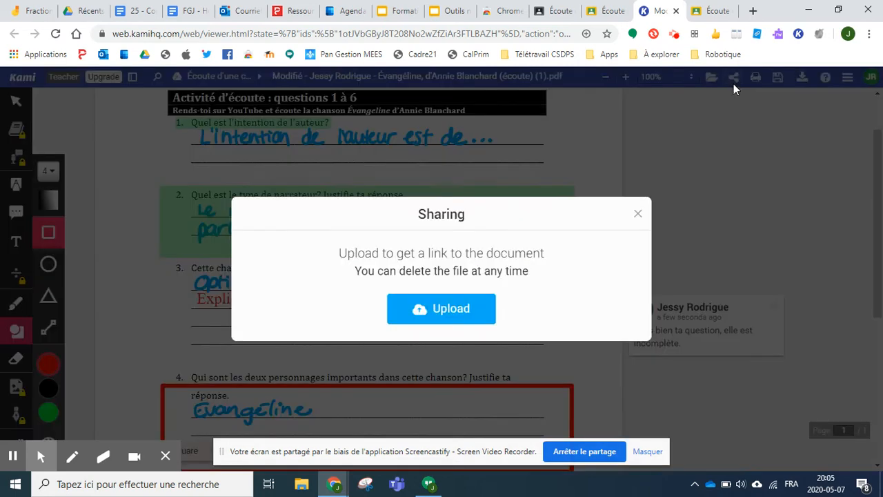
pyautogui.click(462, 314)
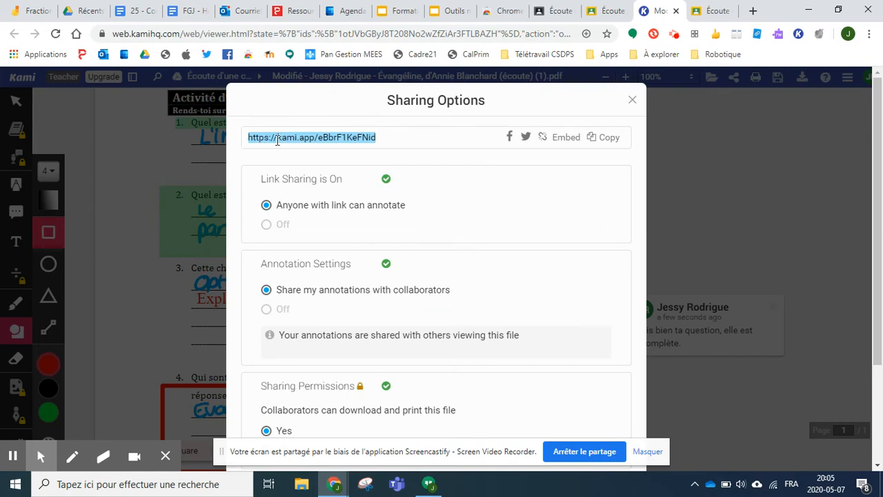
pyautogui.click(423, 140)
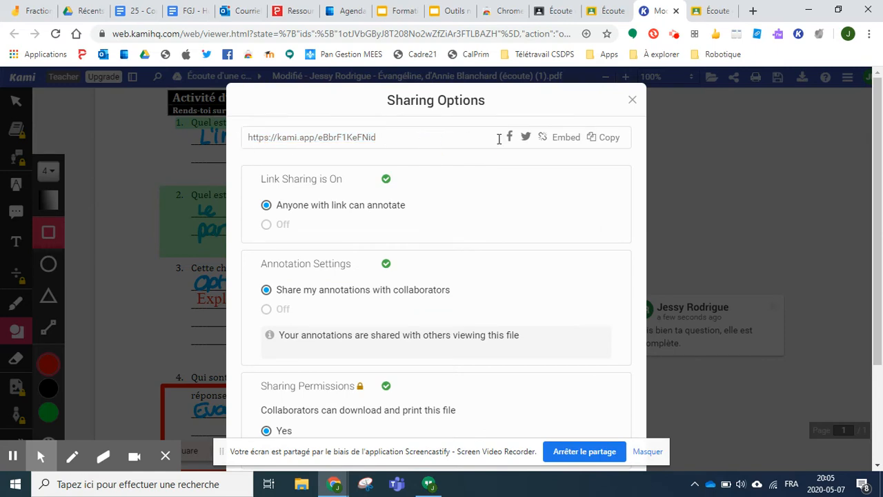
pyautogui.click(605, 139)
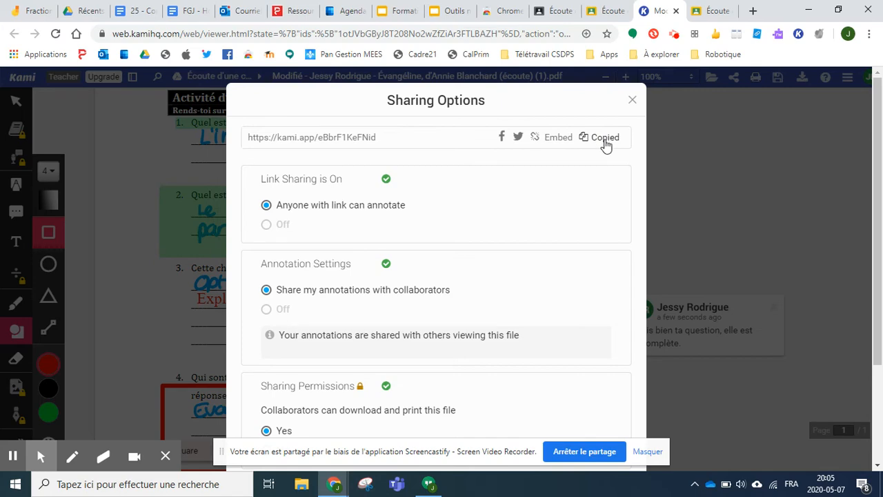
# Switch to the student's submission in Google Classroom and publish the private comment "Voici mes rétroactions :" followed by the copied sharing link.
pyautogui.click(604, 12)
pyautogui.click(776, 405)
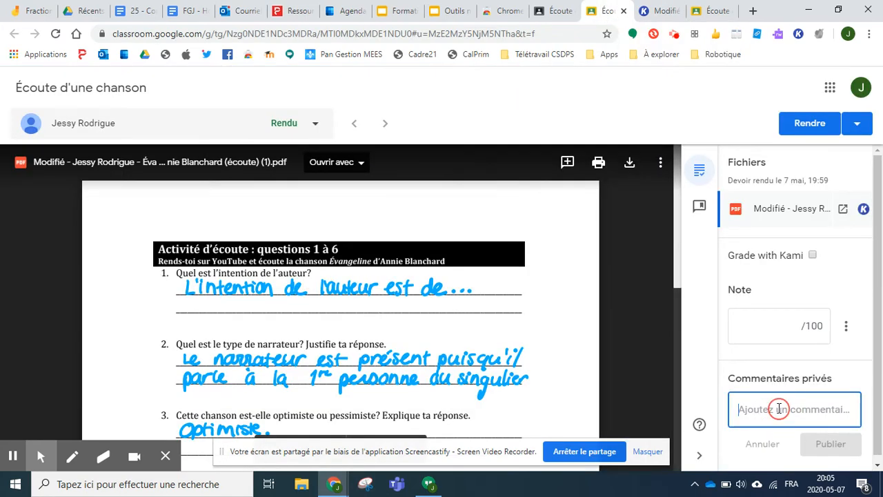
pyautogui.write('Voici')
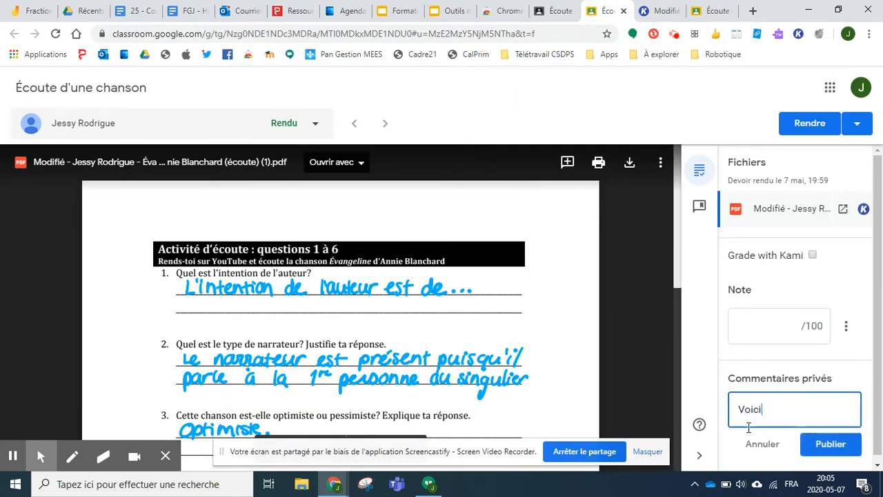
pyautogui.write(' mes rétroaction')
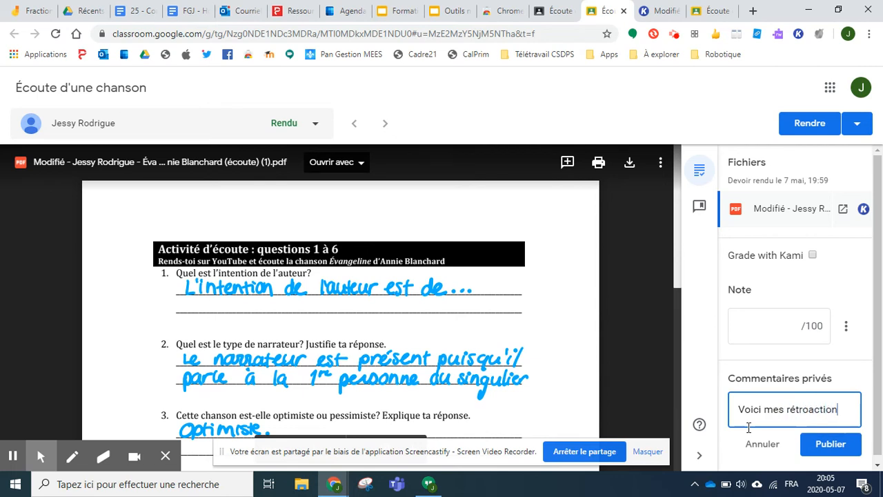
pyautogui.write('s :')
pyautogui.hotkey('ctrl', 'v')
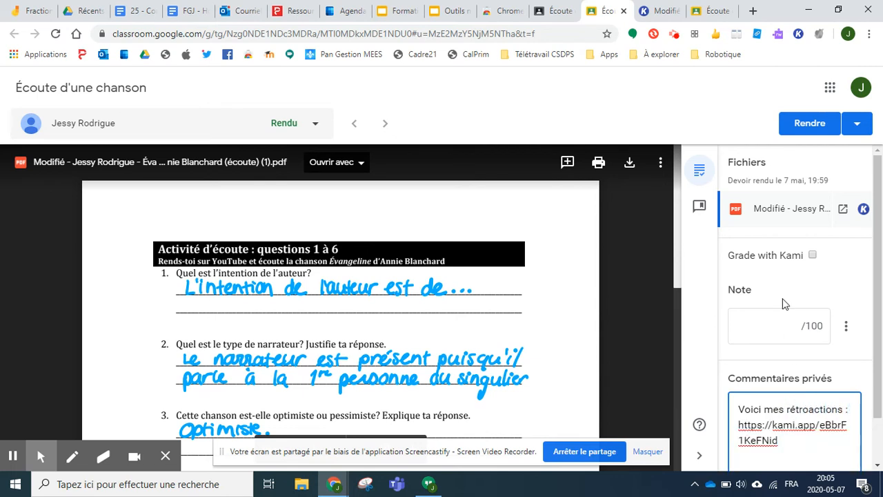
pyautogui.scroll(-1, 784, 302)
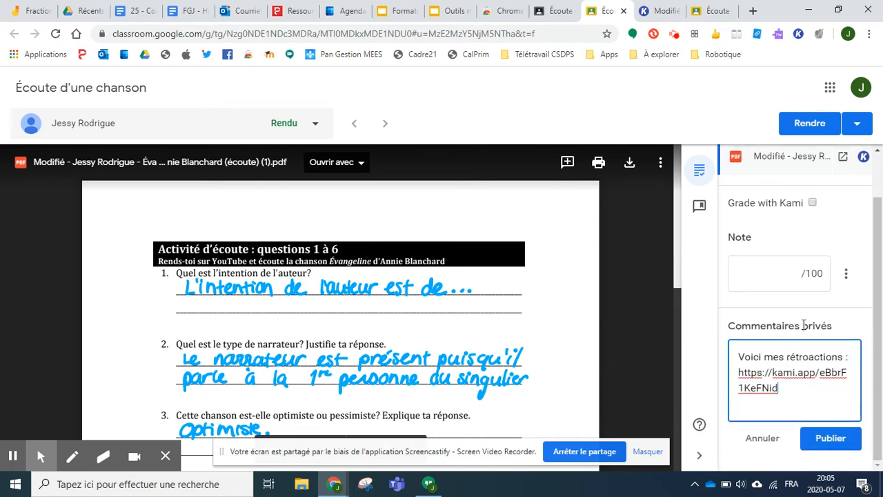
pyautogui.click(824, 441)
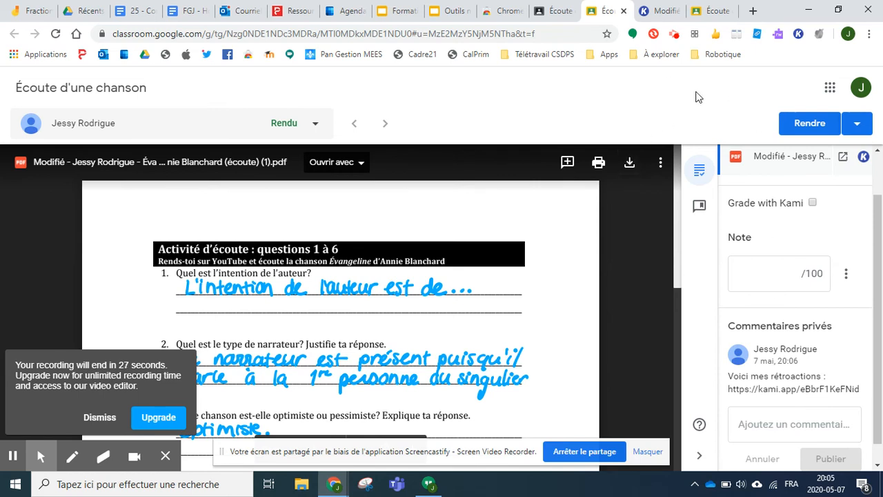
# Open the copied sharing link in a new browser tab and dismiss the recording-limit notification.
pyautogui.click(754, 11)
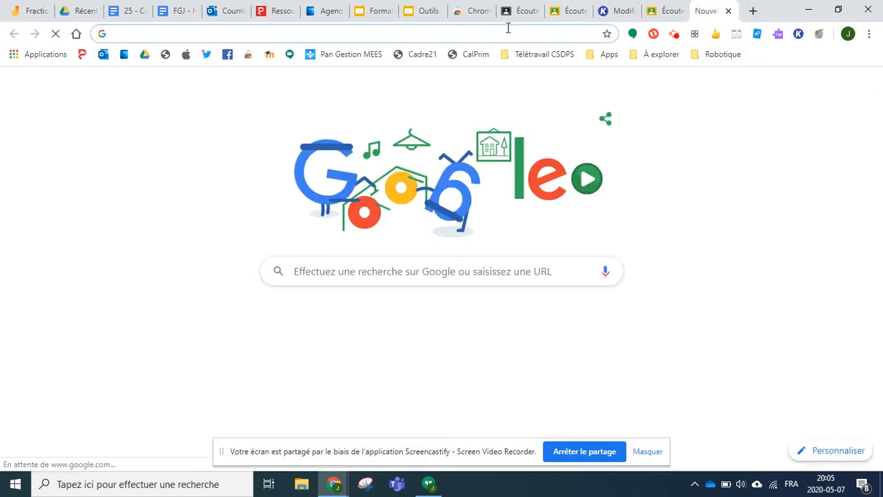
pyautogui.hotkey('ctrl', 'v')
pyautogui.press('Return')
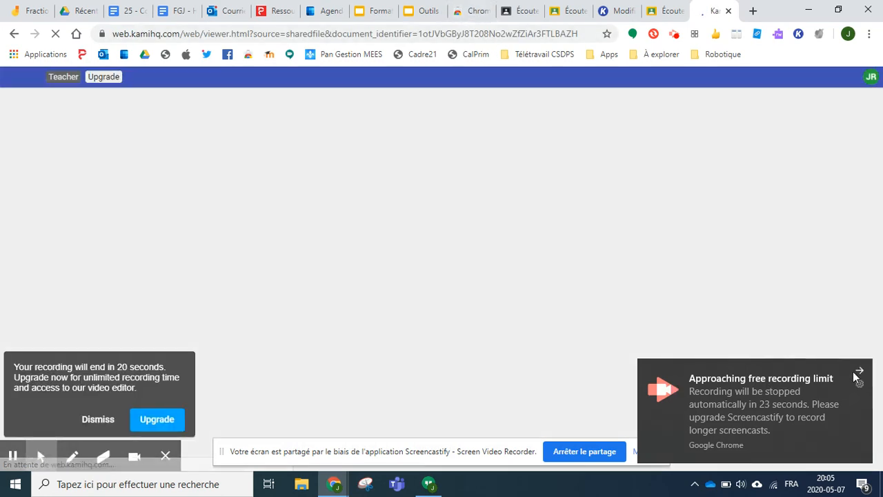
pyautogui.click(859, 372)
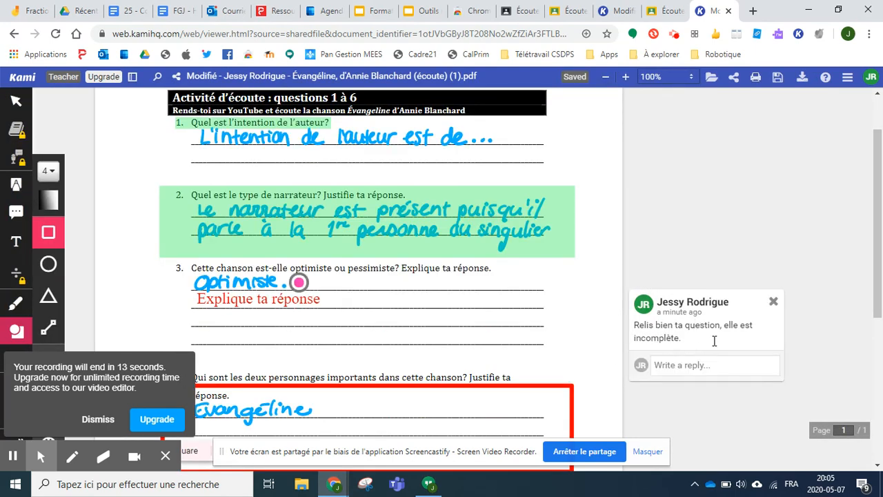
# Write a reply starting "Je pen" to the comment on the "Optimiste." answer in the shared document.
pyautogui.click(709, 363)
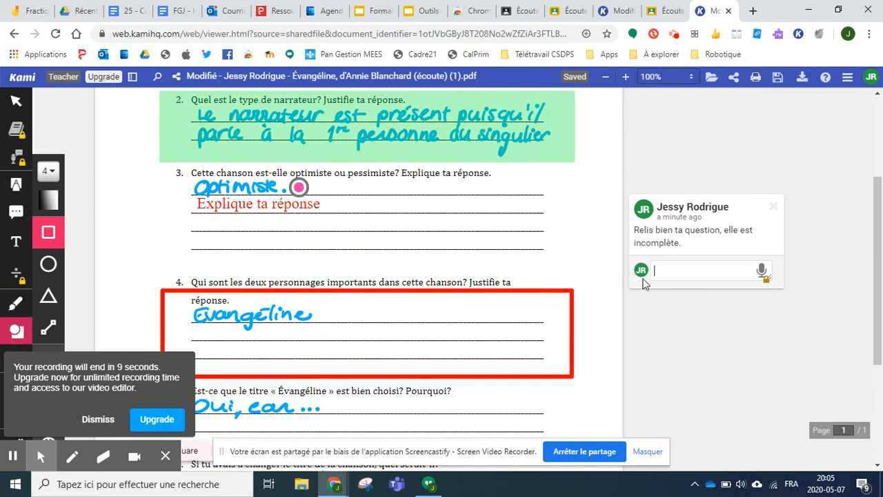
pyautogui.write('Je pen')
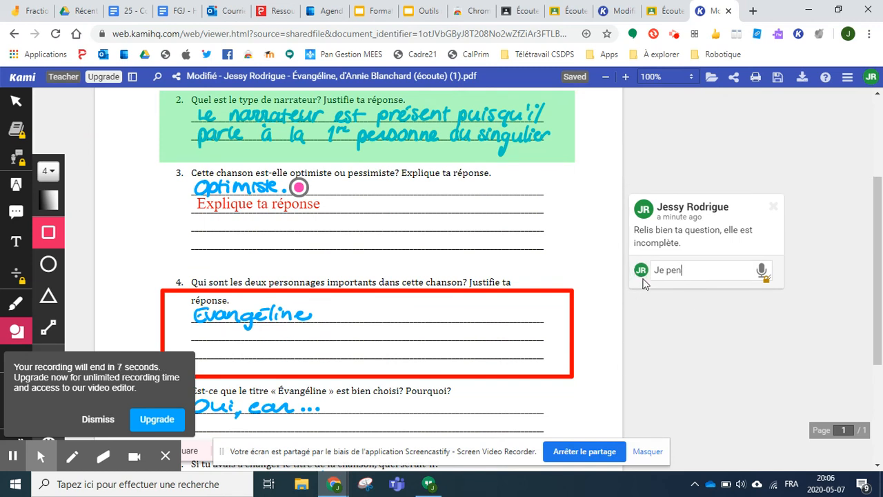